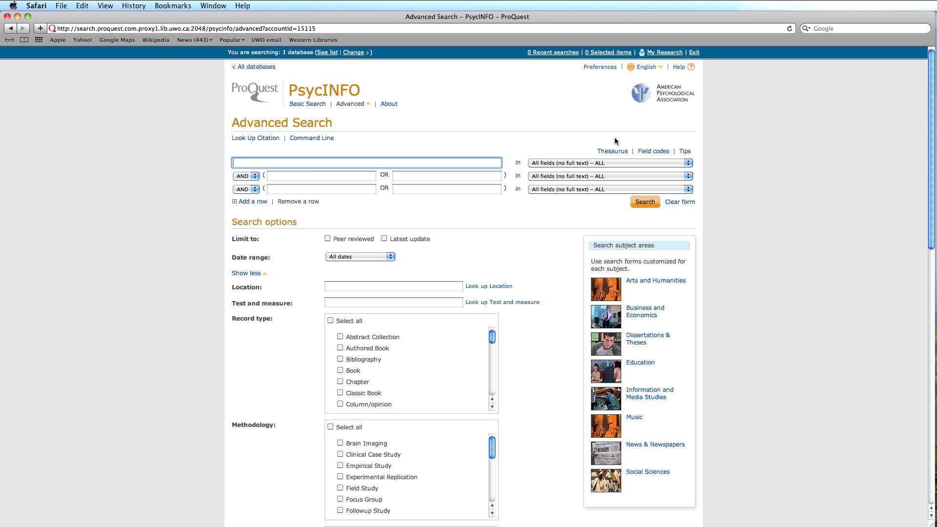
Step: Open the PsycINFO Field Codes help, enlarge it to review the codes, then close it
click(650, 152)
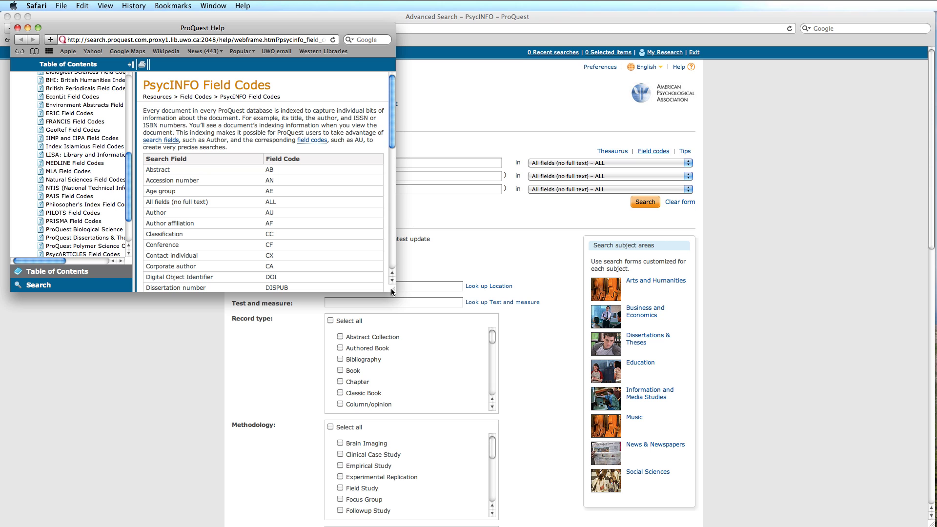
drag(395, 288, 572, 421)
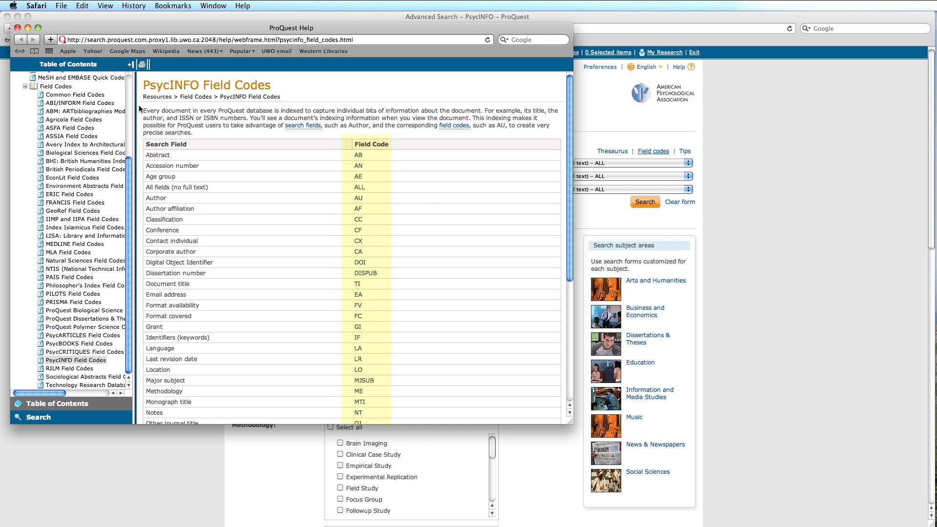
click(17, 28)
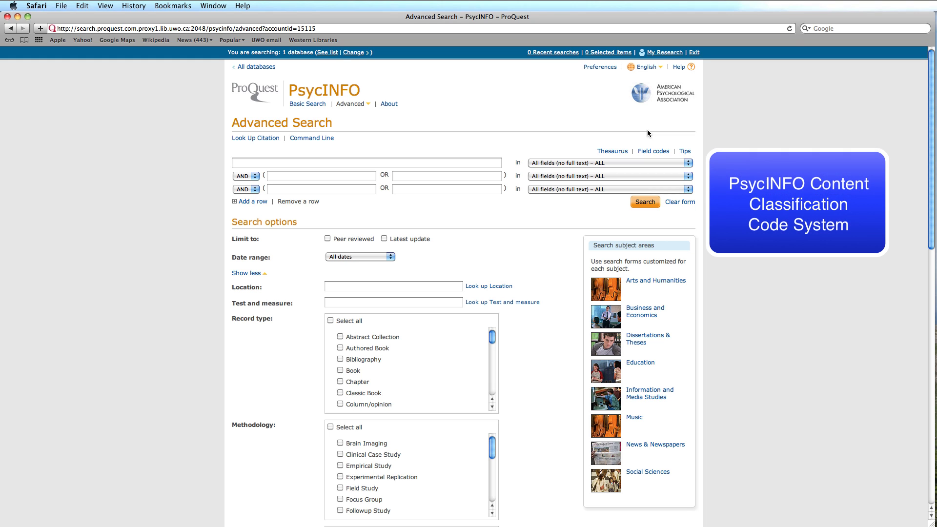
Step: From the APA logo, go through Publications and Databases to the PsycLIT Search Help and Training Center
click(671, 94)
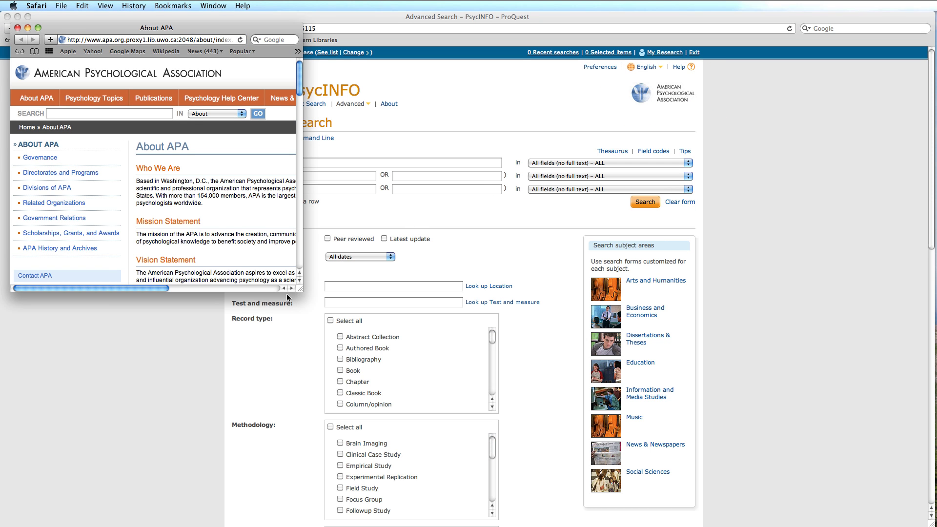
drag(301, 287, 481, 433)
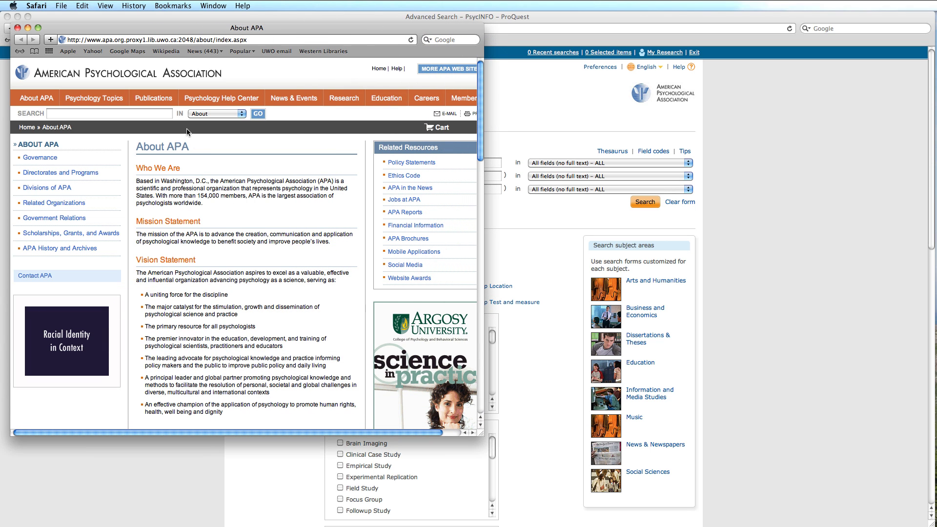
click(166, 100)
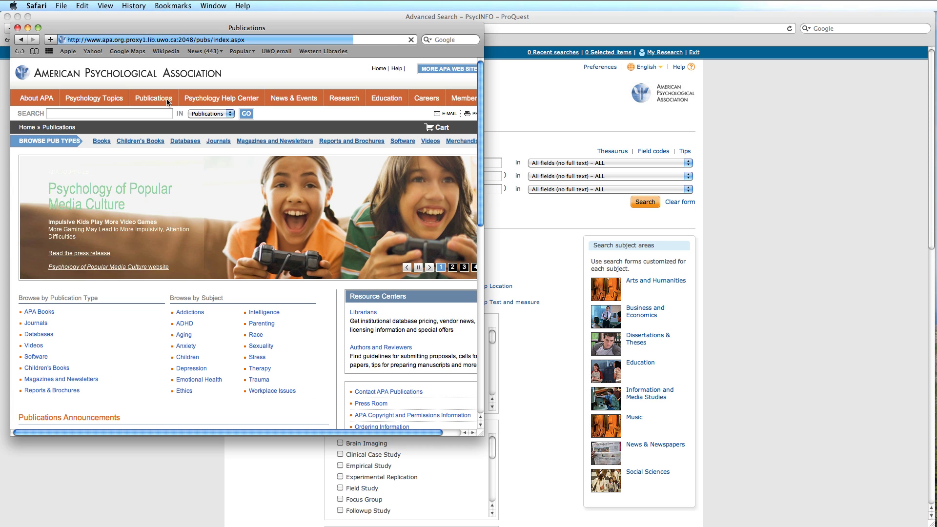
click(186, 142)
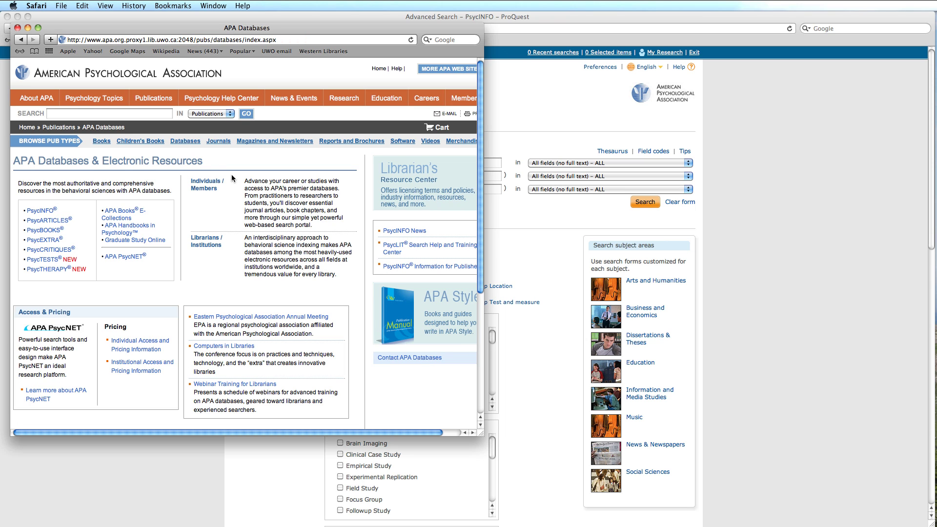
drag(482, 434, 604, 477)
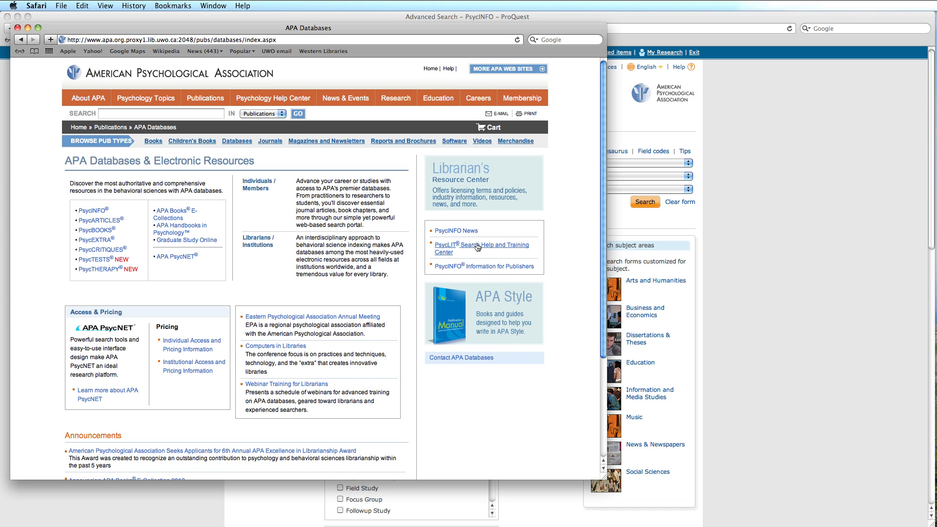
click(477, 247)
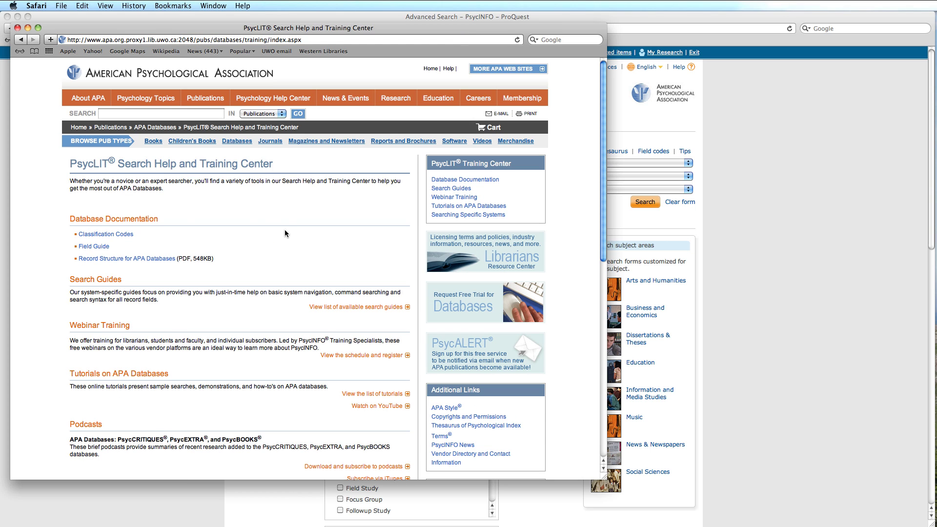
Step: Browse the PsycINFO Classification Categories and Codes list, then close the APA window
click(131, 235)
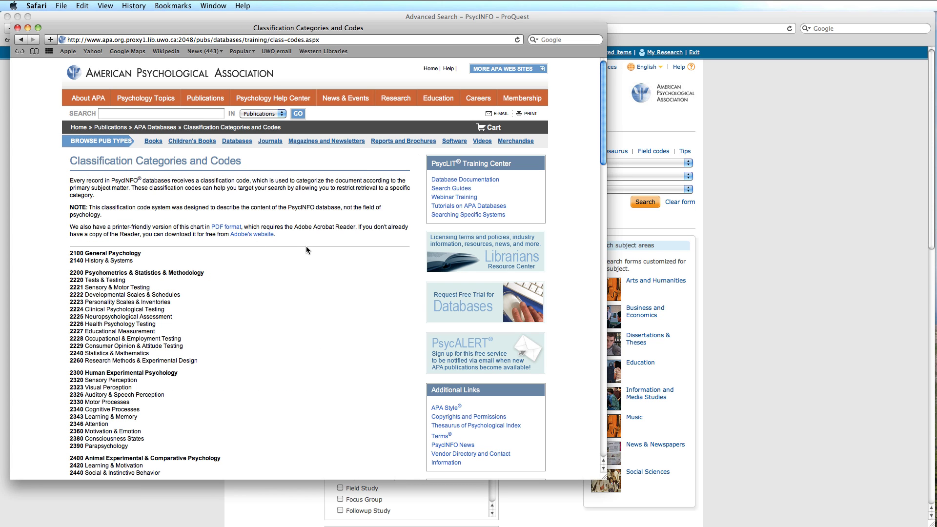
scroll(306, 248, down, 6)
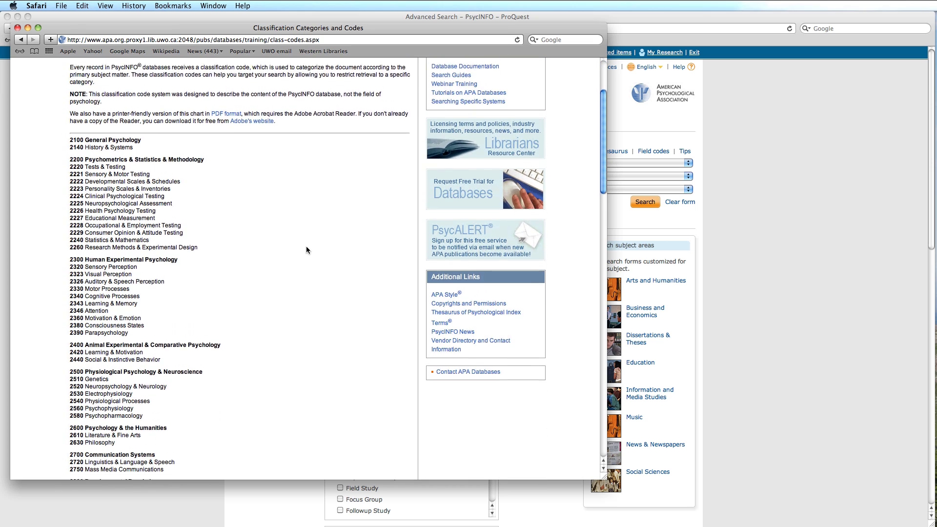
scroll(306, 249, down, 3)
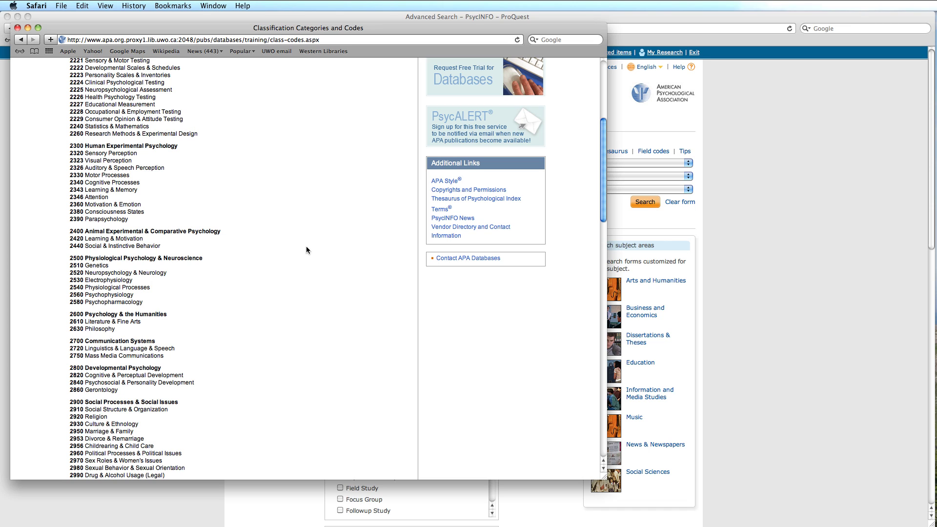
click(17, 28)
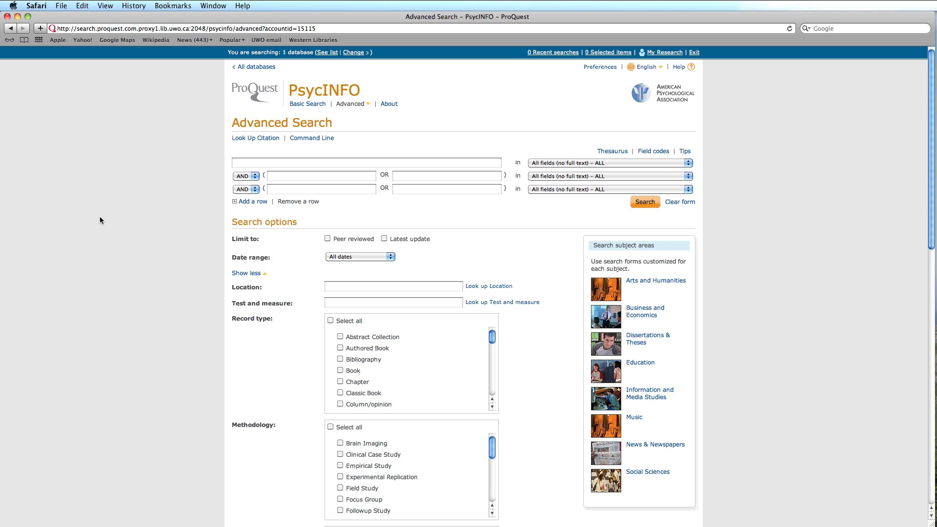
Step: Enter 'postpartum depression' in the first search box using the auto-complete suggestion
click(236, 164)
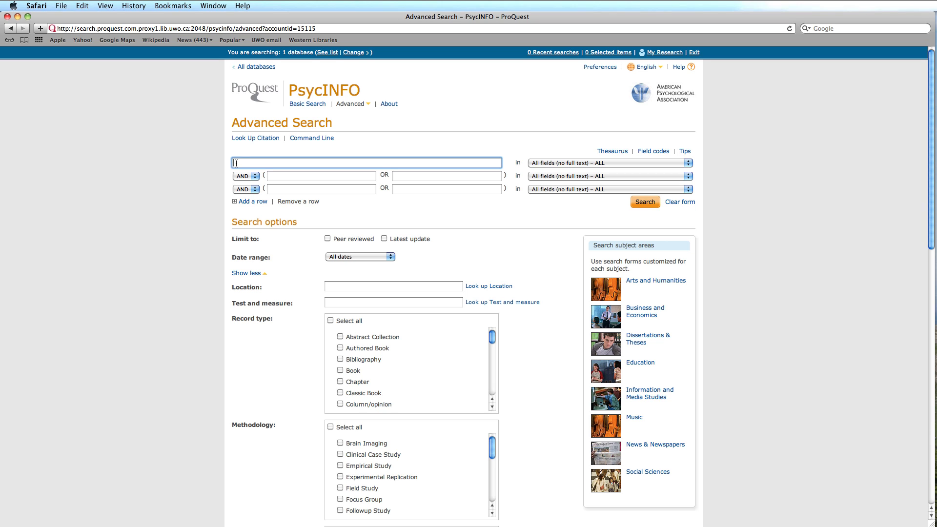
text(postpar)
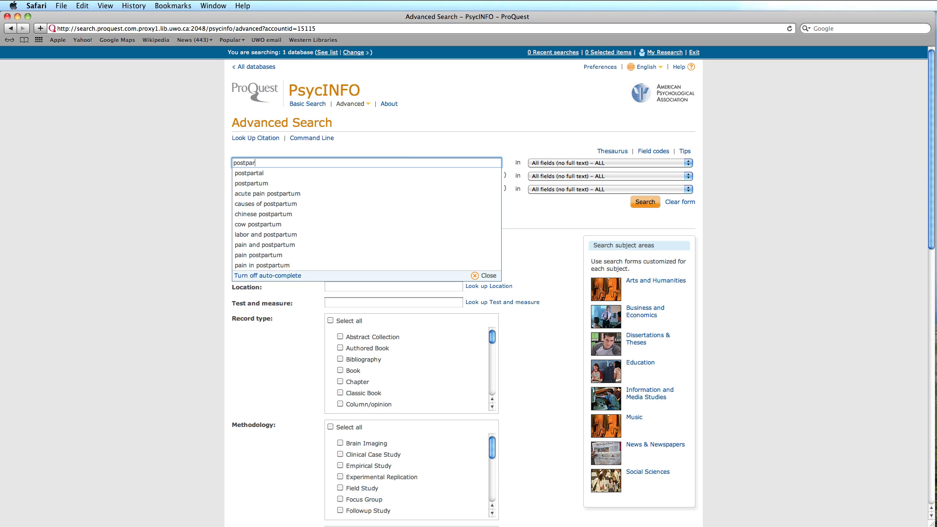
text(tum de)
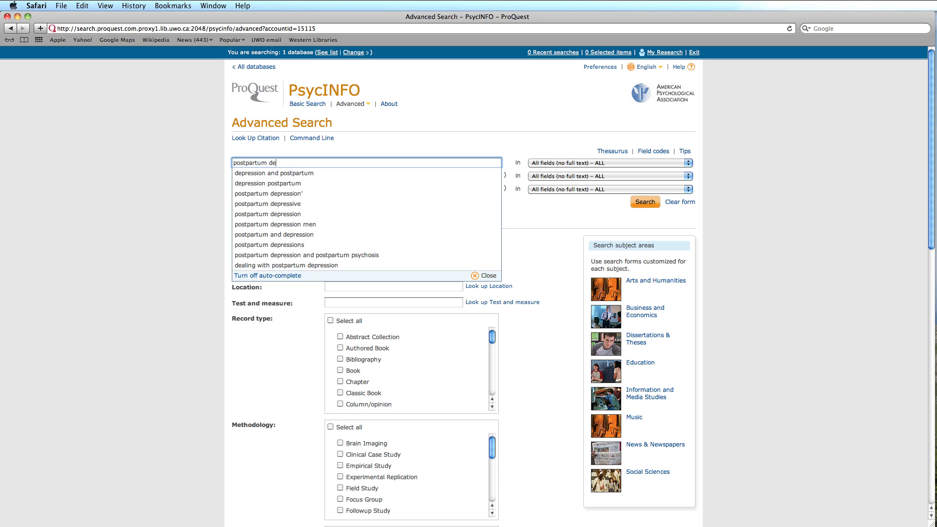
text(p)
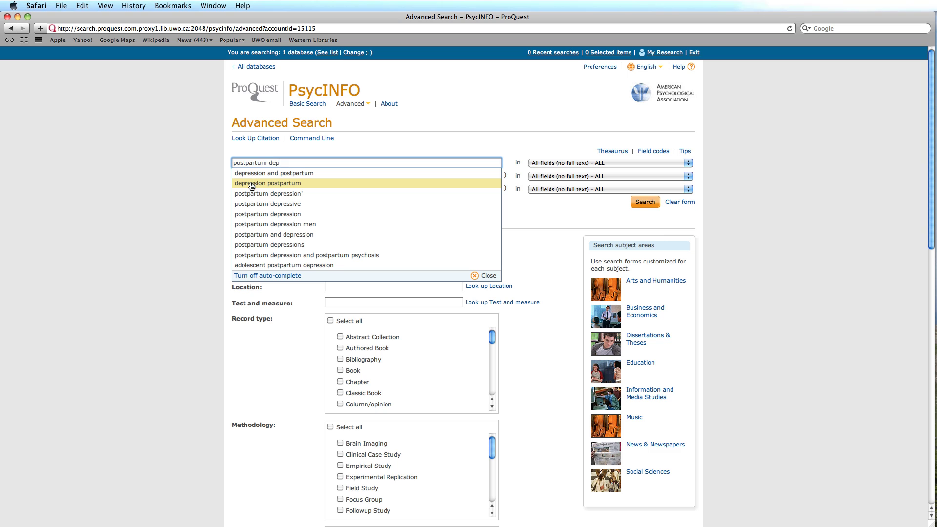
click(253, 215)
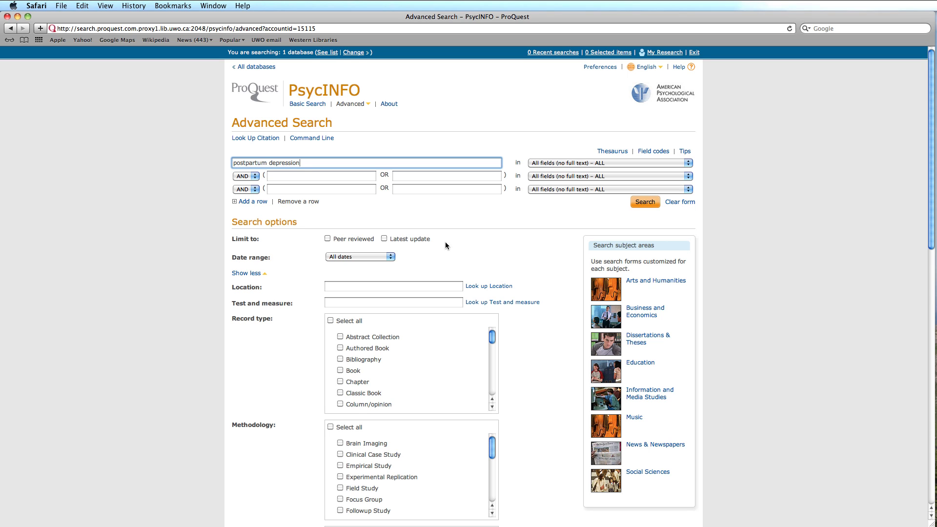
click(327, 239)
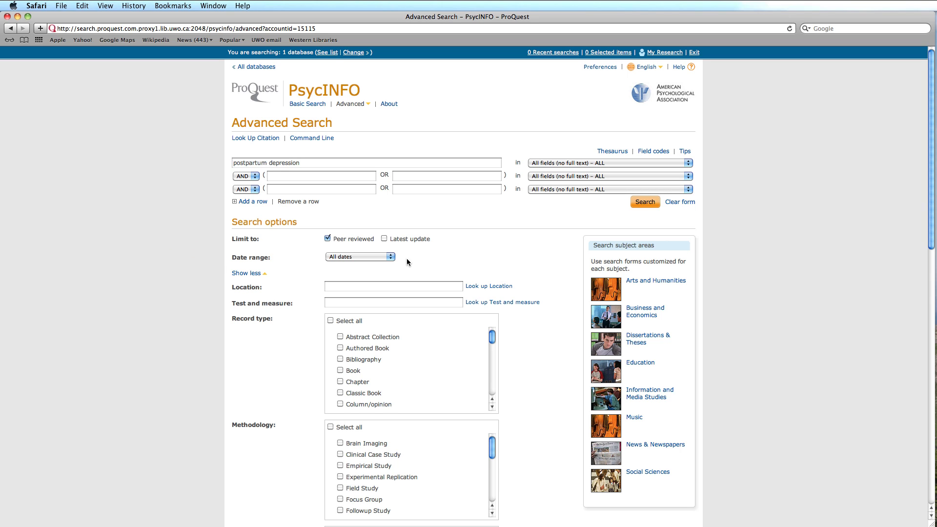
scroll(407, 262, down, 1)
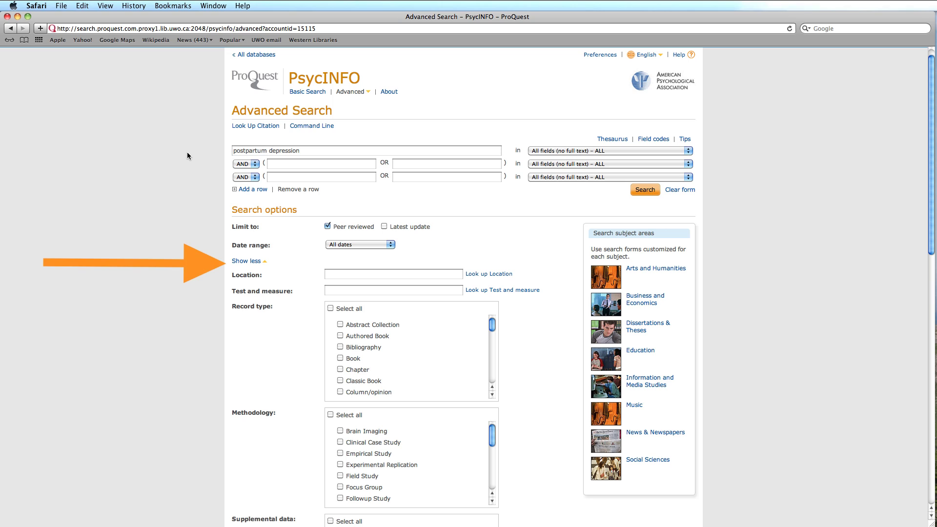
click(267, 262)
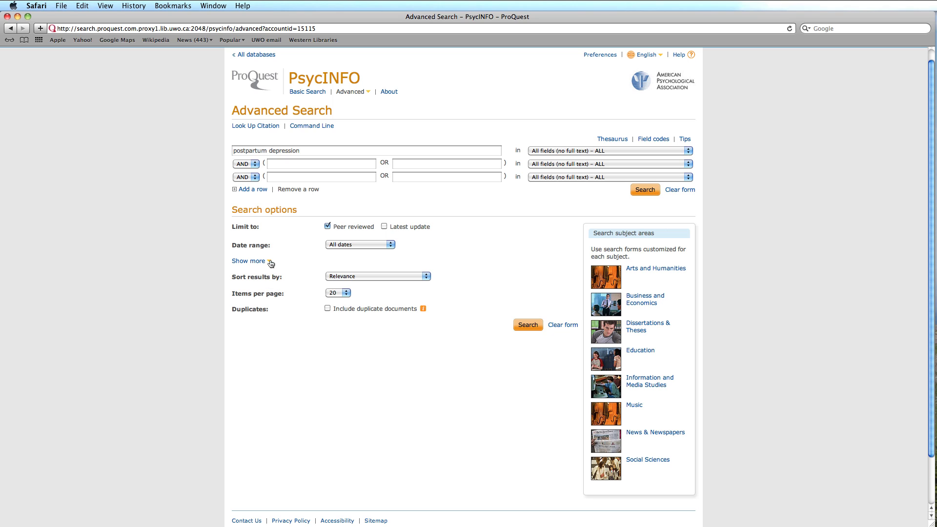
click(271, 263)
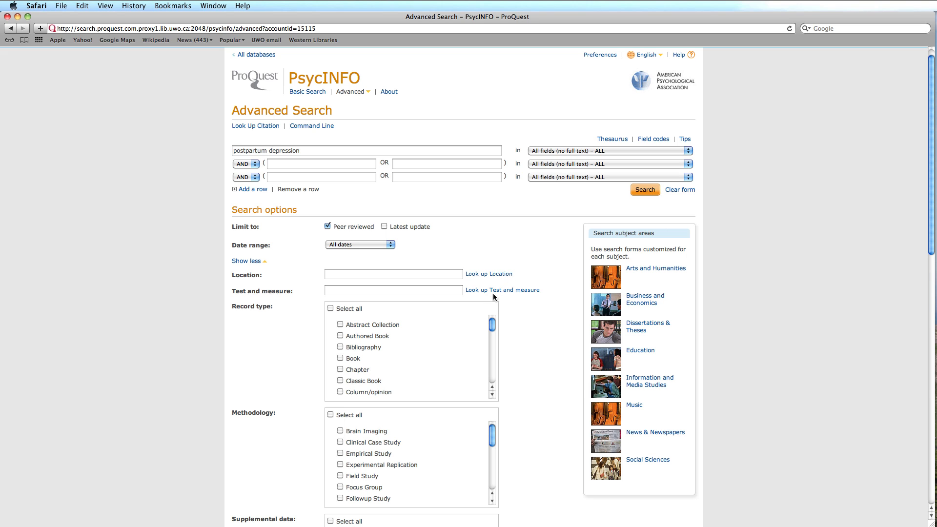
click(528, 291)
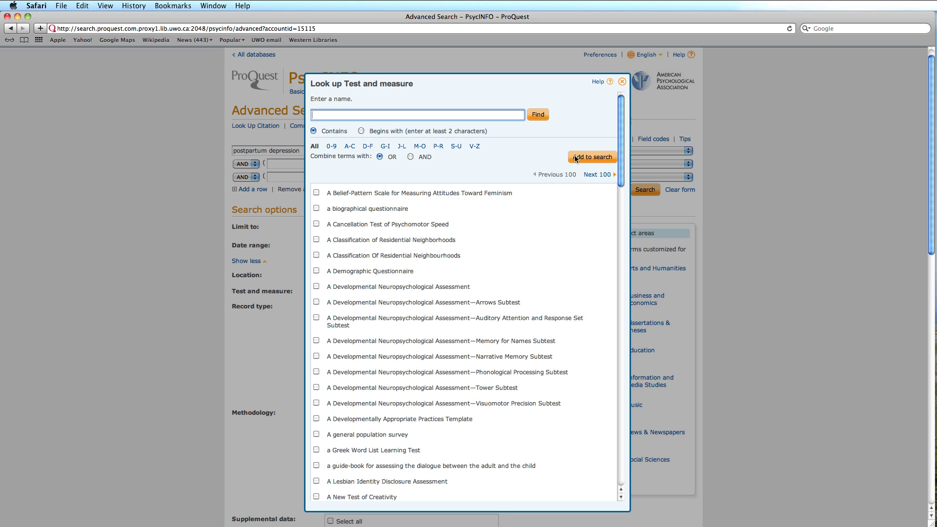
Step: Close the tests and measures lookup and limit Record type to Journal
click(621, 84)
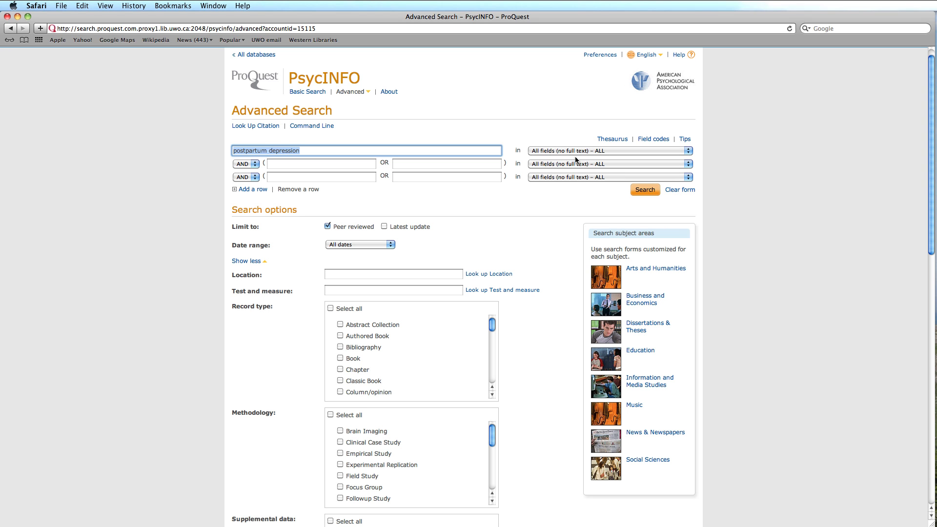
scroll(528, 303, down, 1)
scroll(528, 307, down, 3)
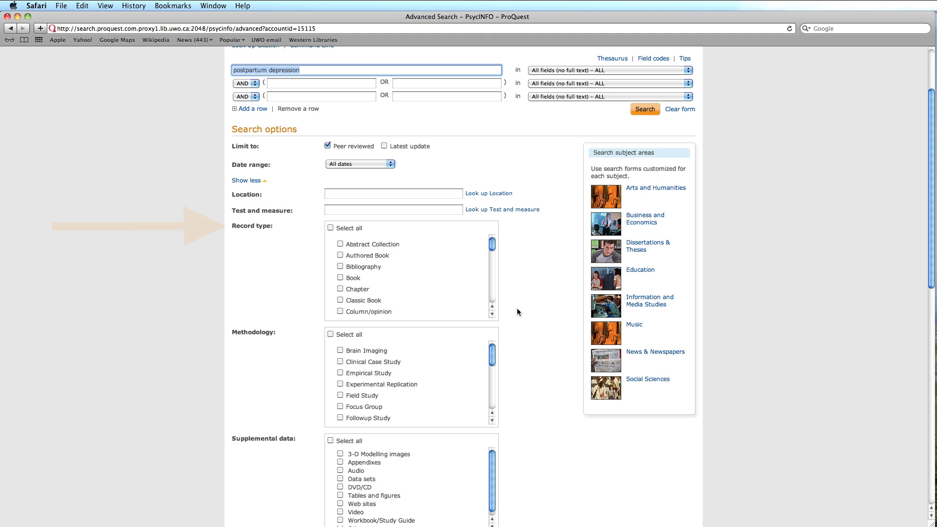
drag(492, 243, 490, 278)
click(340, 274)
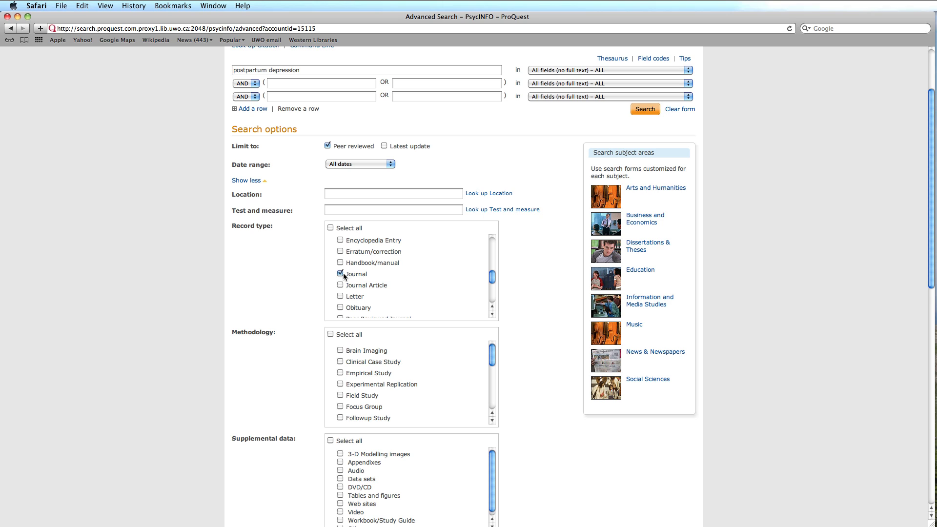
Step: Limit Methodology to Systematic Review and Treatment Outcome/Clinical Trial
scroll(522, 324, down, 3)
scroll(522, 324, down, 1)
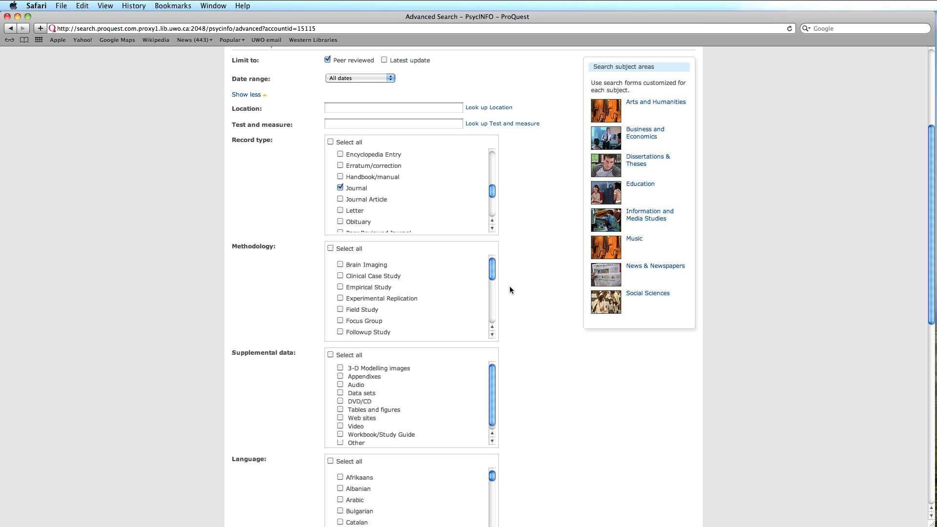
drag(493, 275, 484, 320)
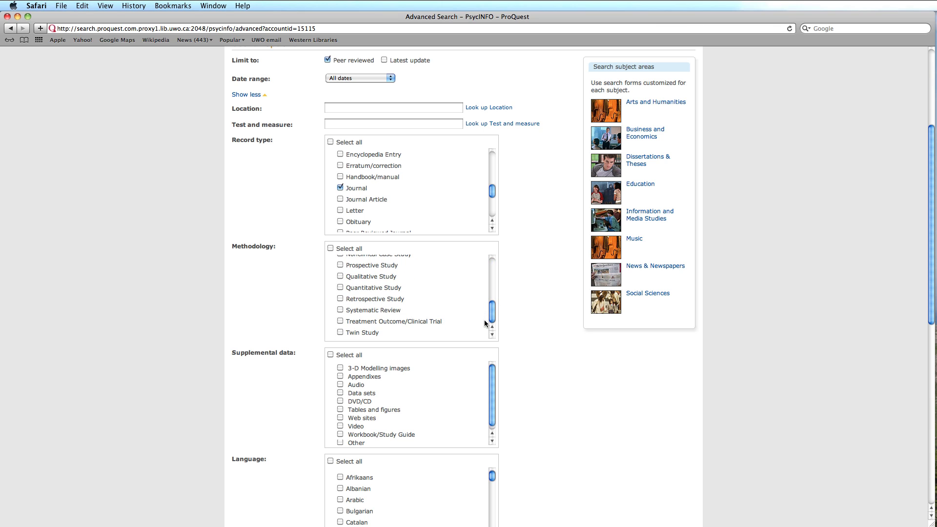
click(340, 311)
scroll(559, 337, down, 2)
scroll(558, 338, down, 1)
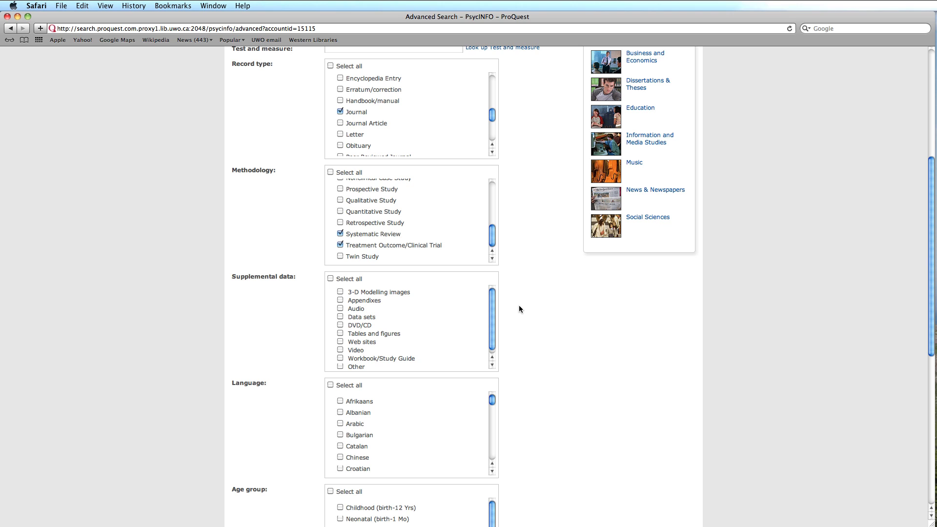
scroll(519, 306, down, 5)
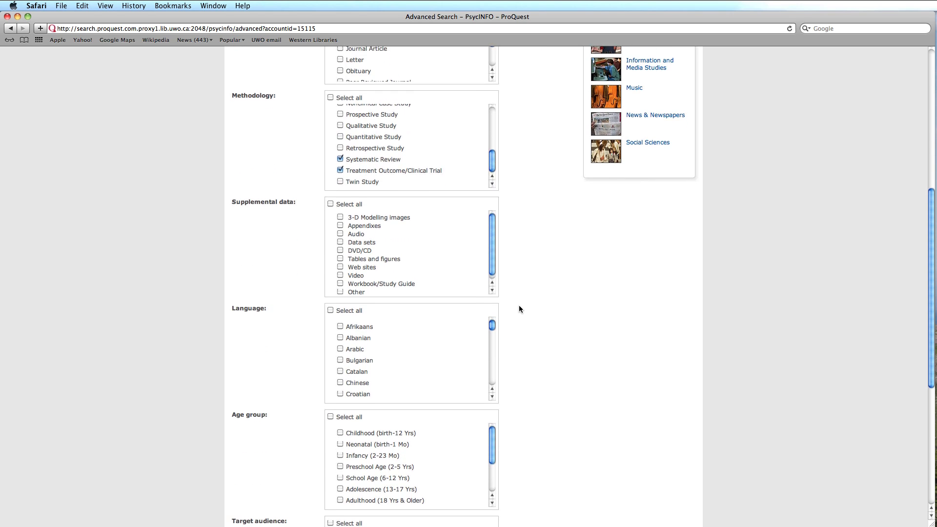
scroll(519, 309, down, 1)
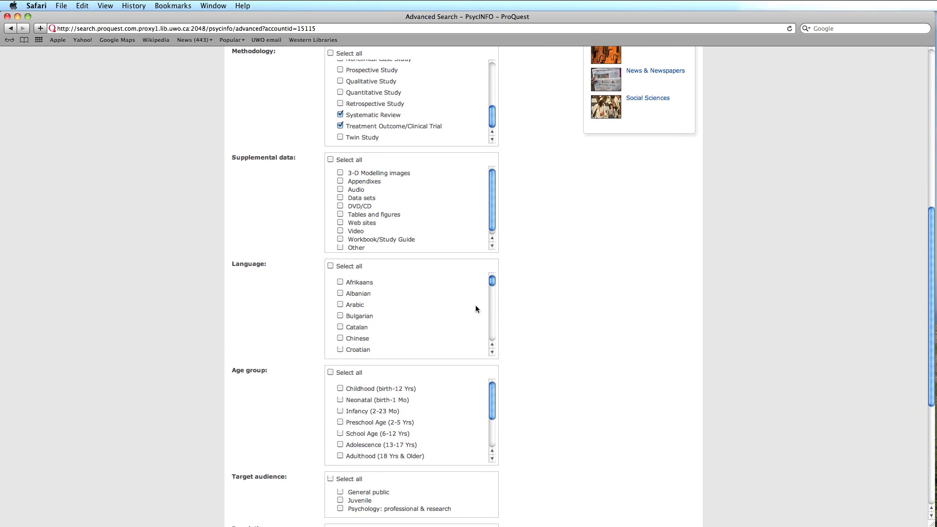
drag(494, 275, 491, 294)
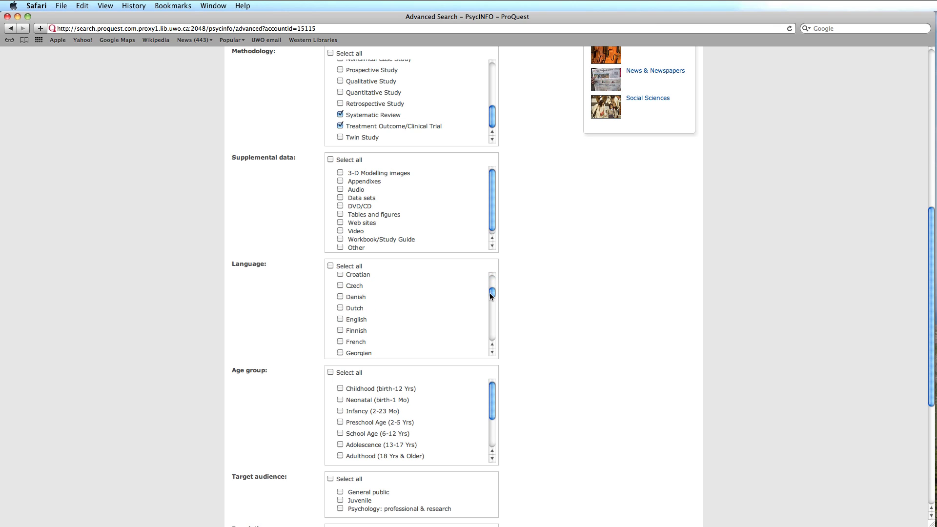
Step: Check English under Language and Human under Population, and set Items per page to 100
click(340, 319)
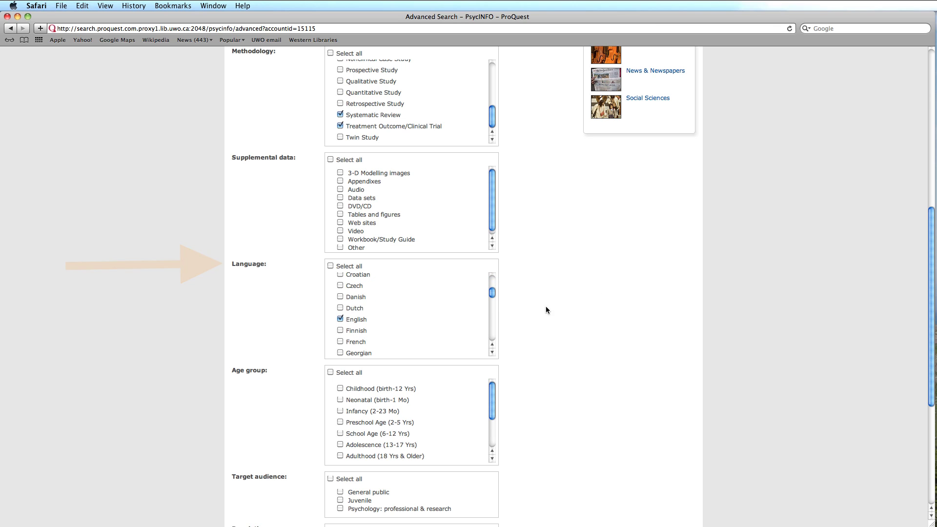
scroll(546, 305, down, 2)
scroll(542, 330, down, 5)
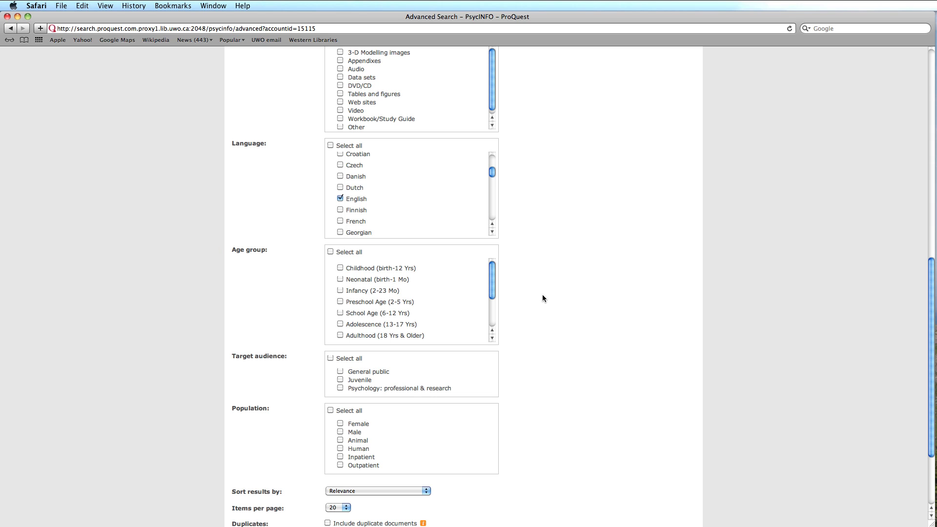
scroll(542, 294, down, 4)
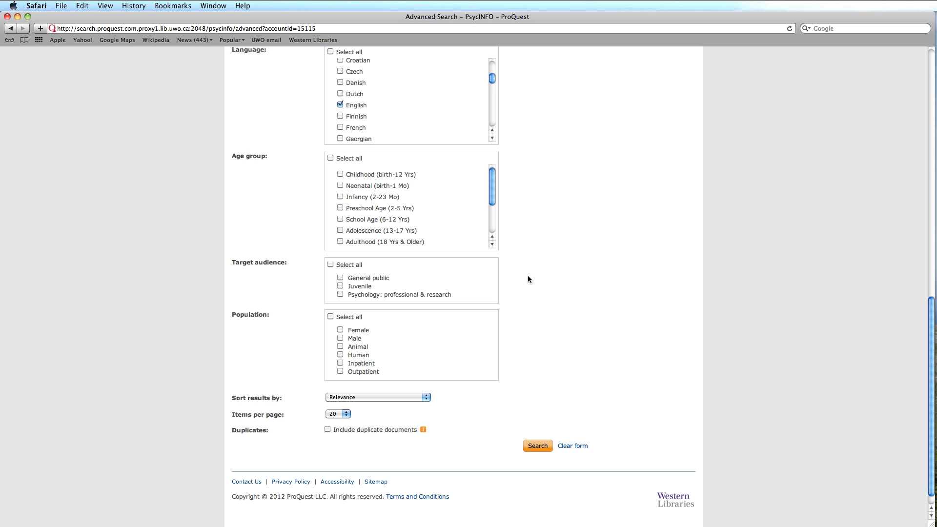
scroll(528, 279, down, 1)
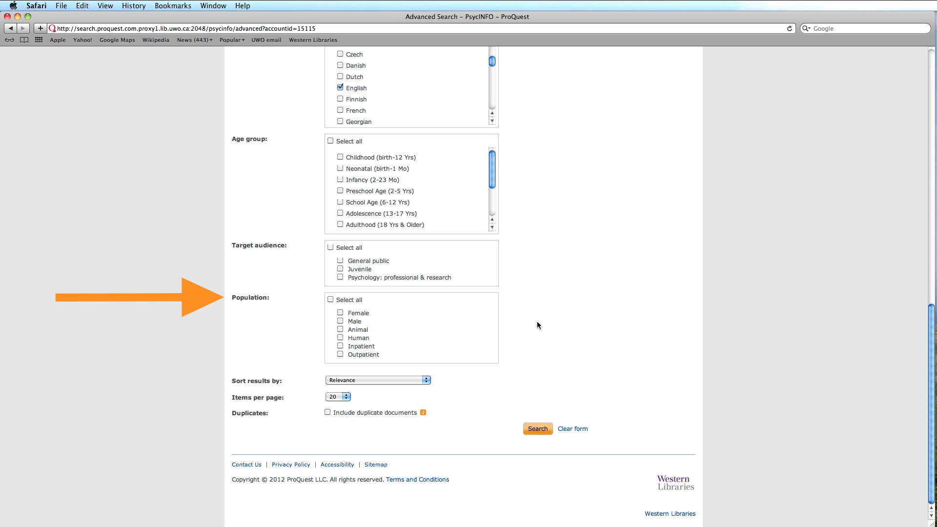
click(340, 338)
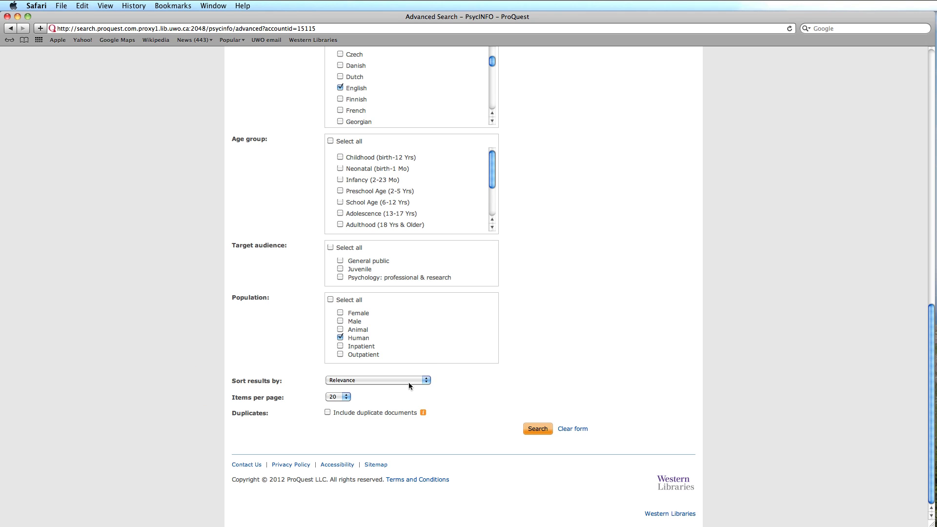
click(347, 397)
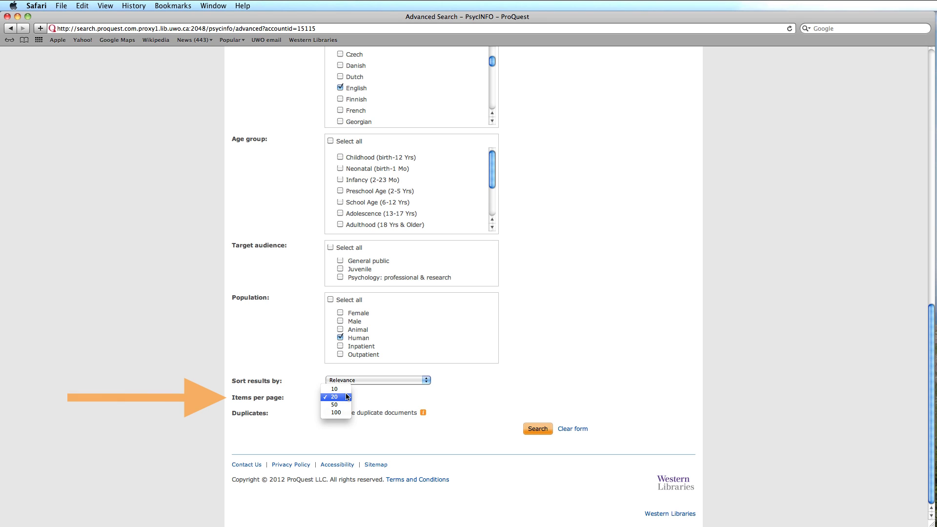
click(343, 413)
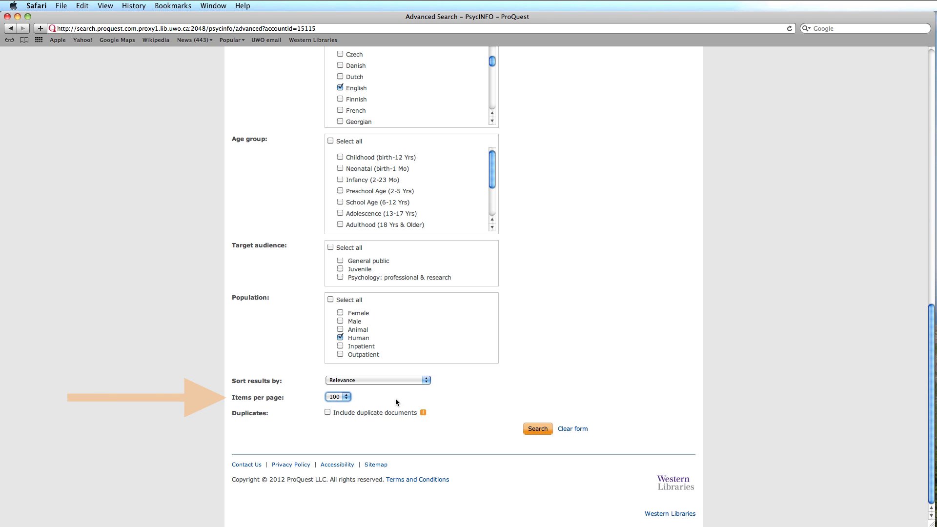